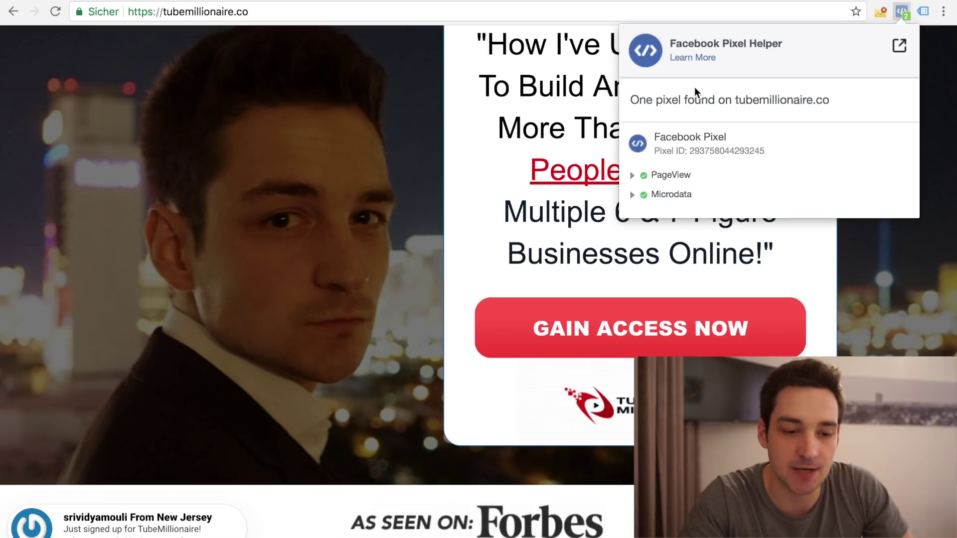
Inspect the pixel on tubemillionaire.co with the Facebook Pixel Helper extension and close its report.
left_click_drag(669, 40, 775, 40)
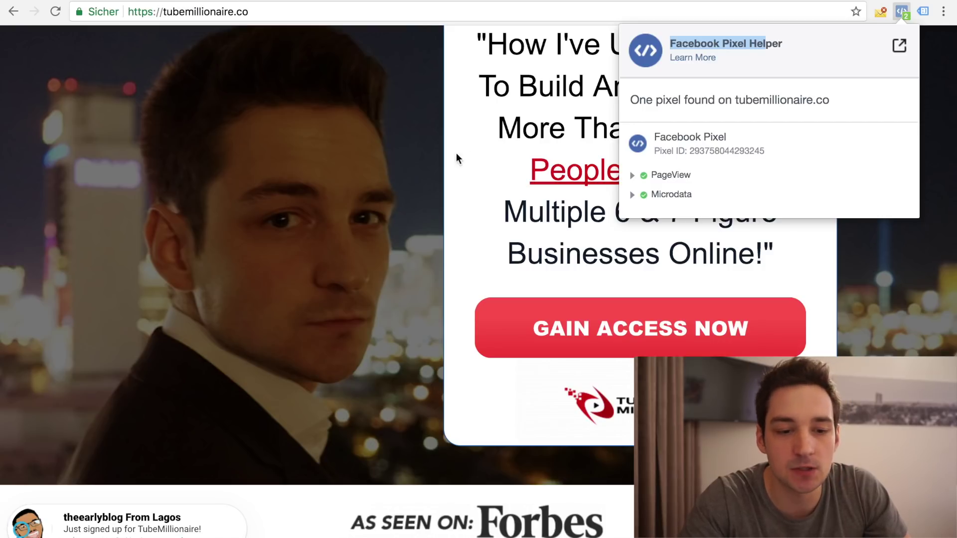
left_click(369, 166)
scroll(789, 208, "down", 8)
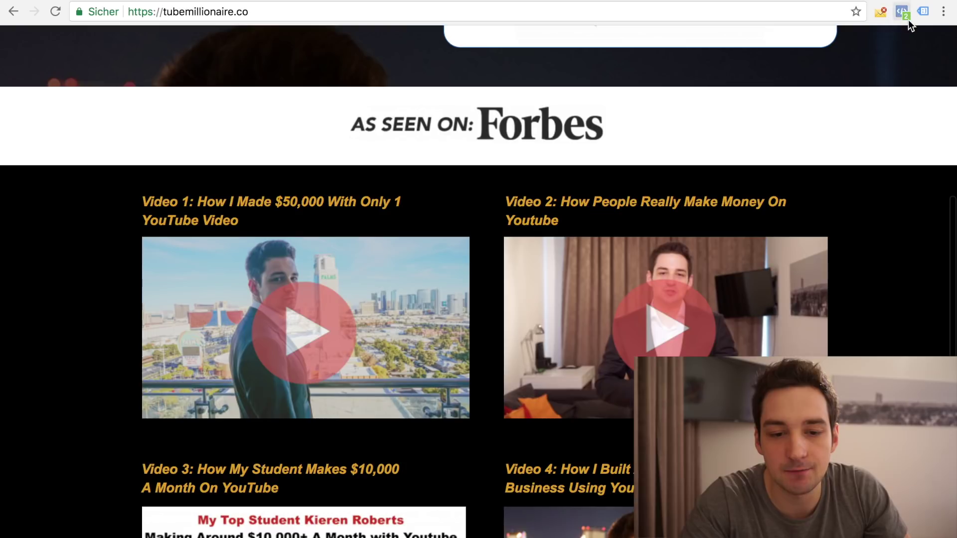
left_click(902, 19)
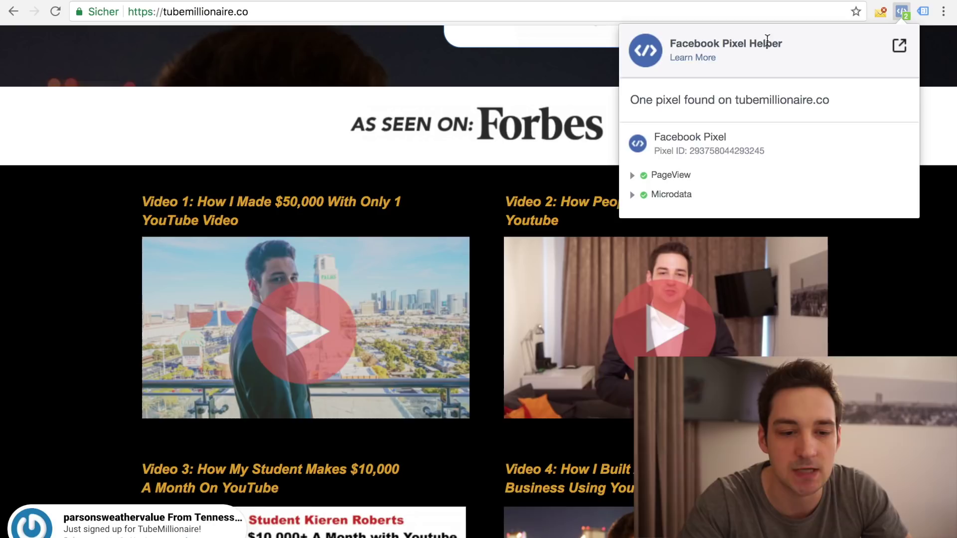
triple_click(672, 43)
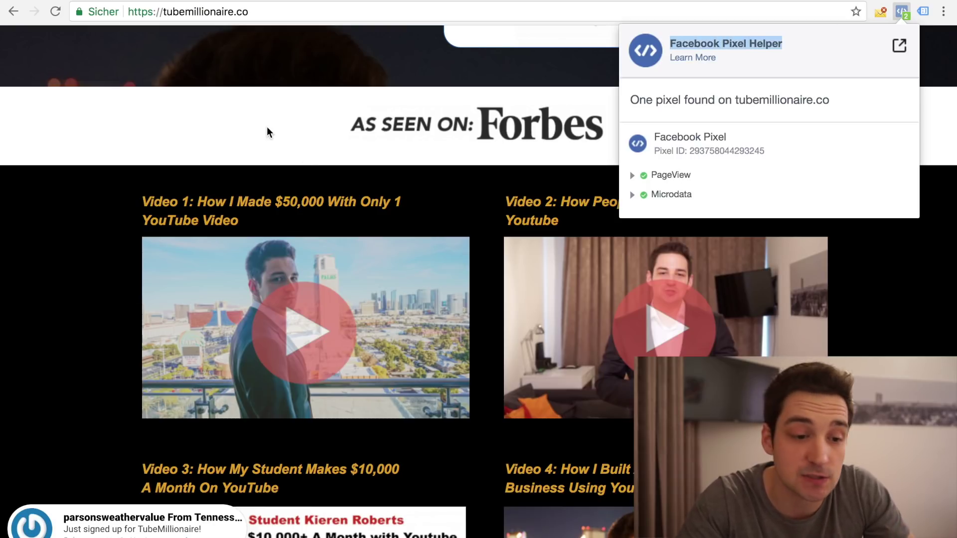
left_click(283, 116)
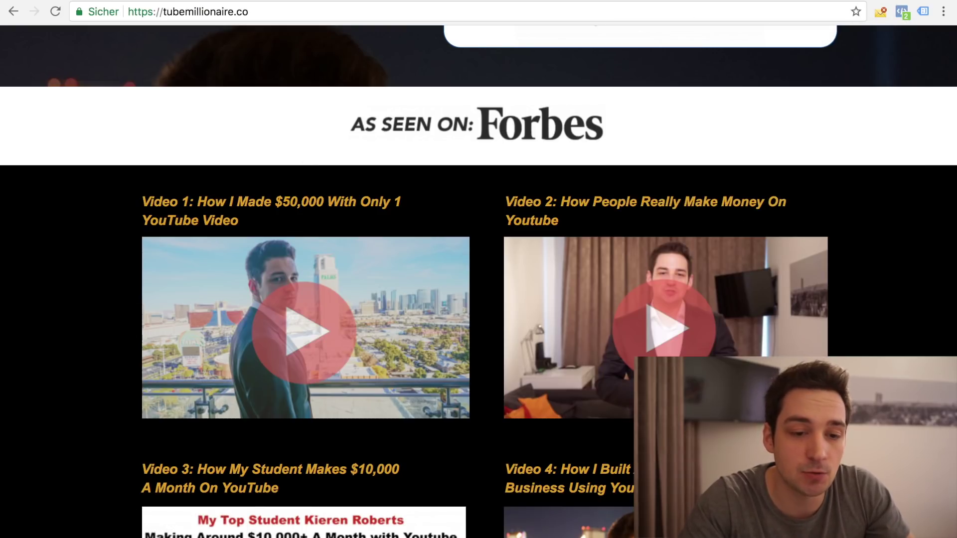
Switch to Facebook Ads Manager, search for "pixel" and open the Pixels tool to view the default pixel's ID.
key("ctrl+Tab")
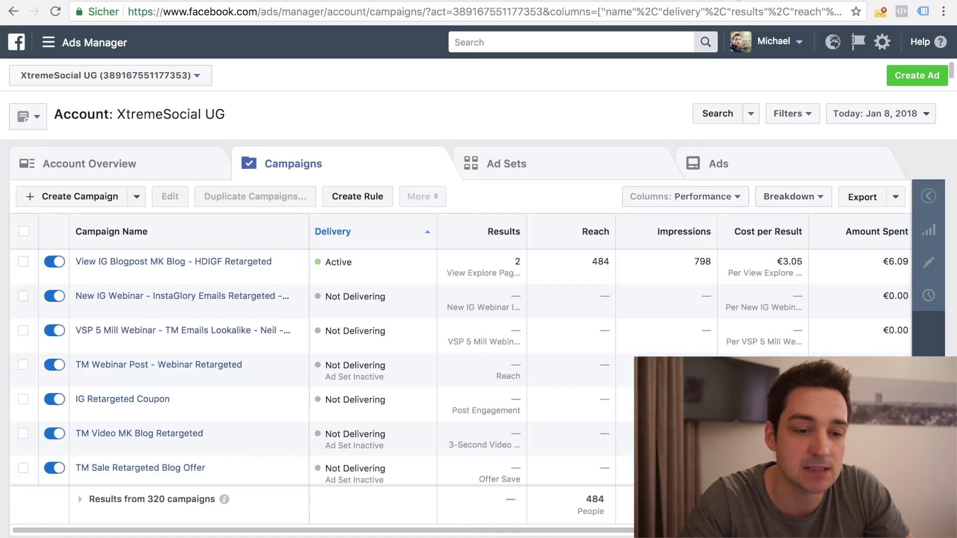
left_click(475, 41)
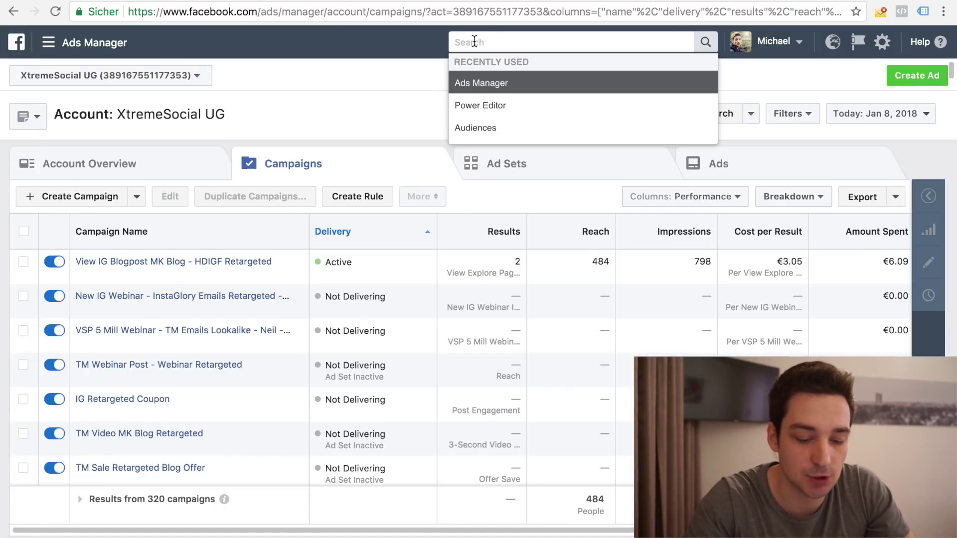
type("pixel")
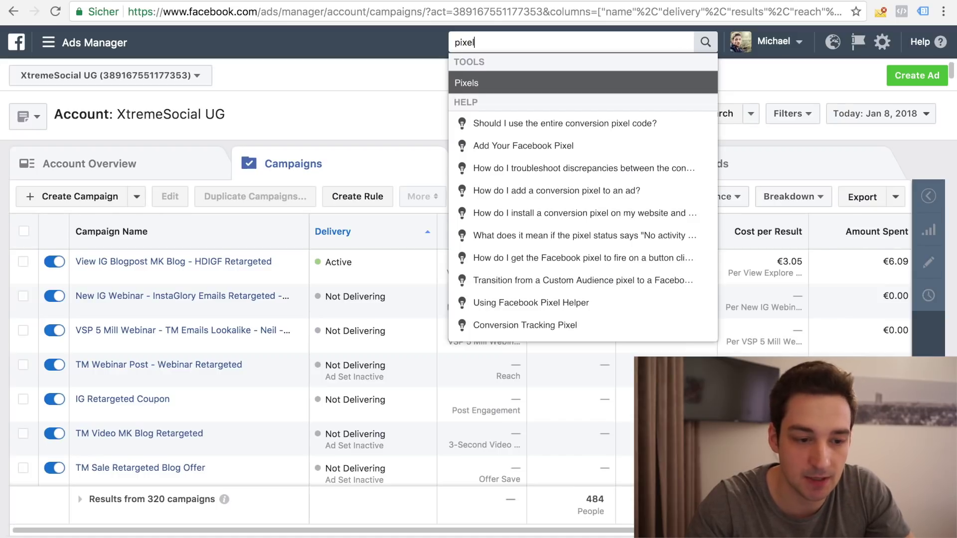
key("Return")
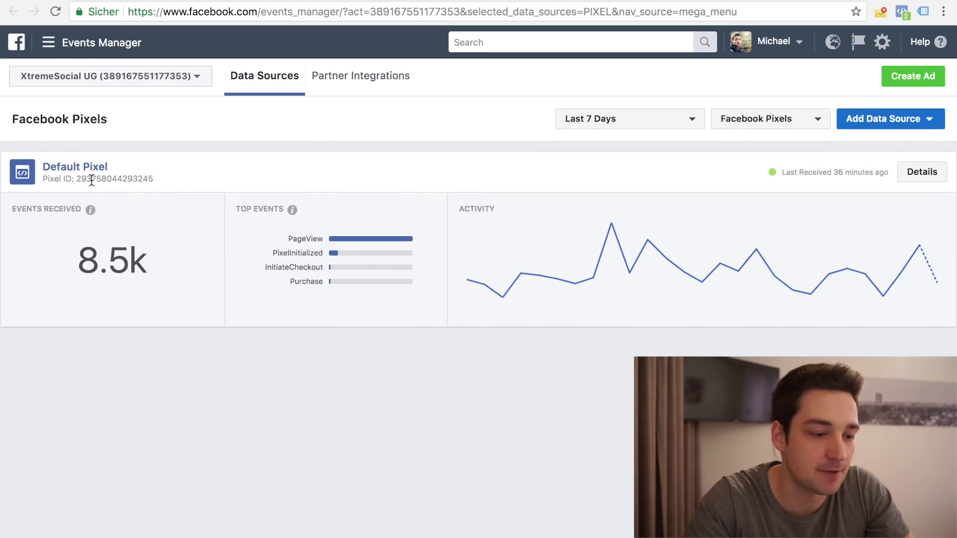
left_click_drag(80, 177, 266, 160)
left_click(266, 167)
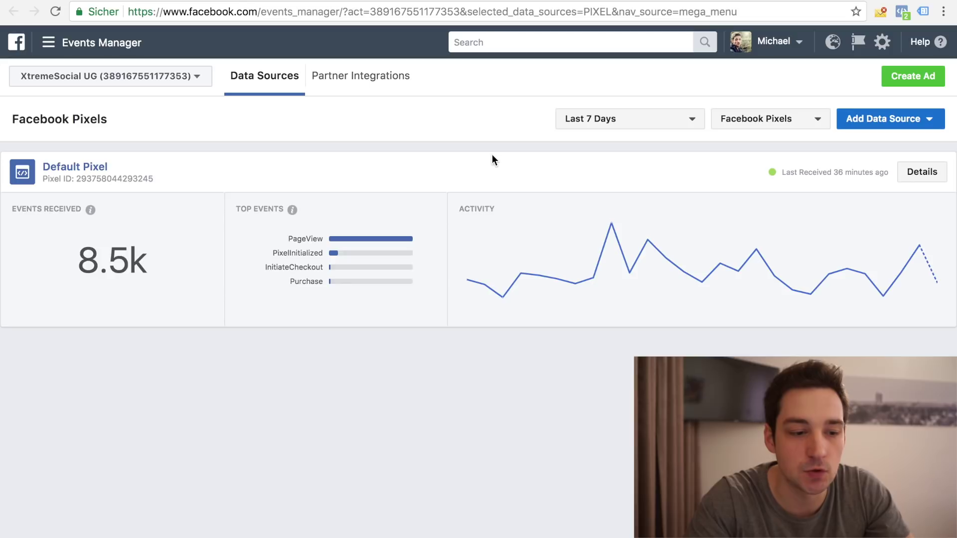
Open the Default Pixel's details and bring up its base code in the manual installation instructions.
left_click(923, 174)
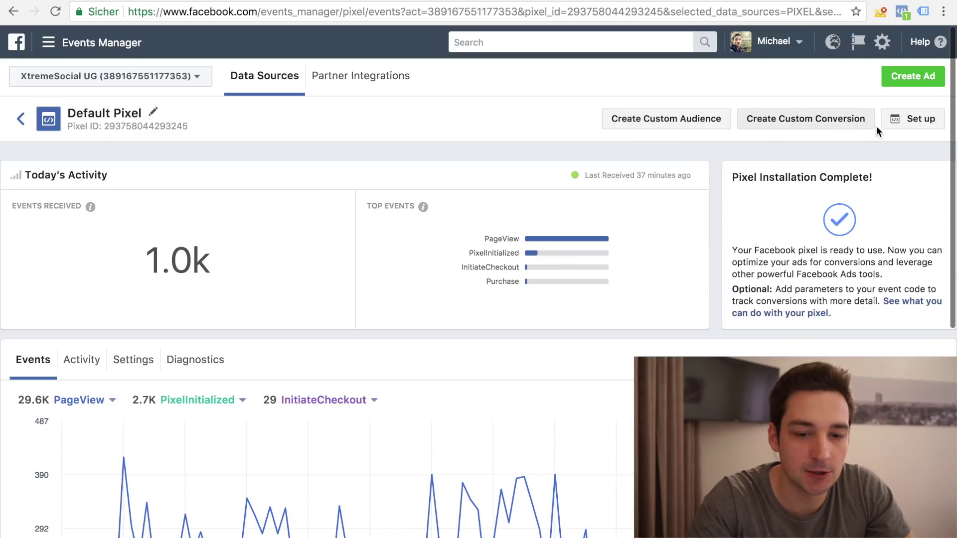
left_click(917, 125)
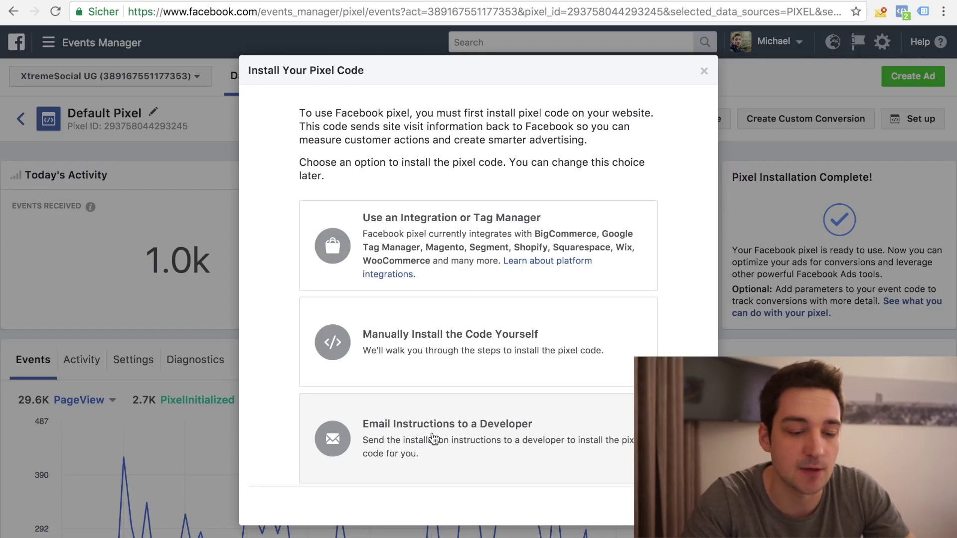
left_click(435, 343)
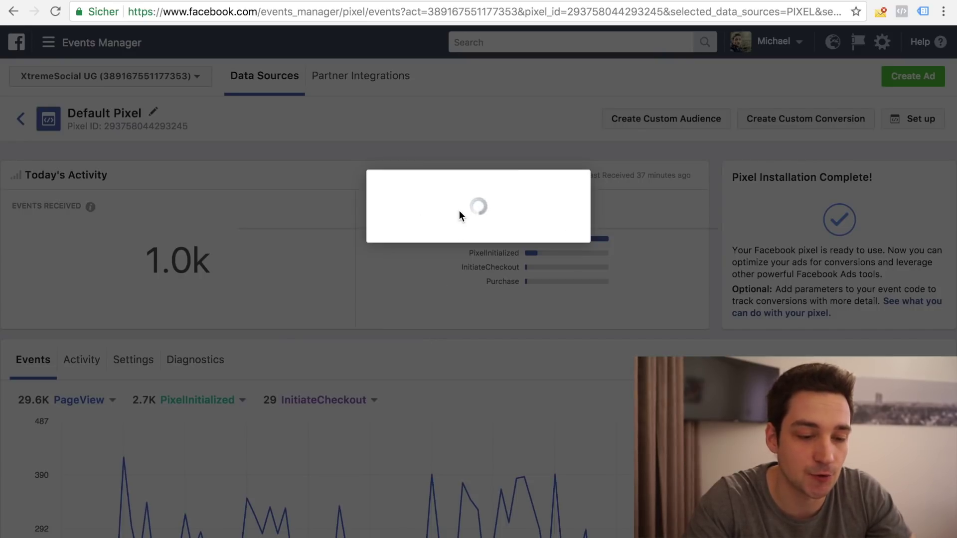
scroll(278, 263, "down", 3)
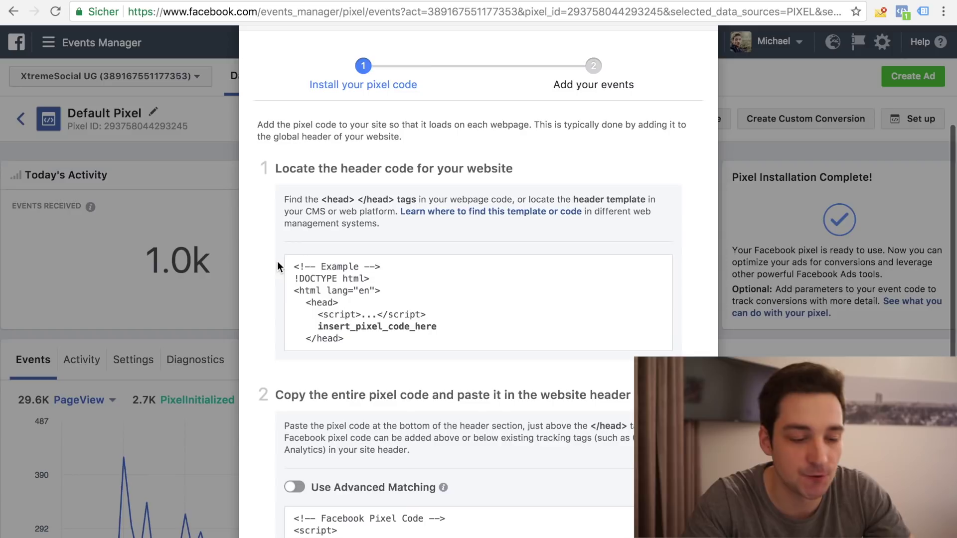
scroll(277, 261, "down", 5)
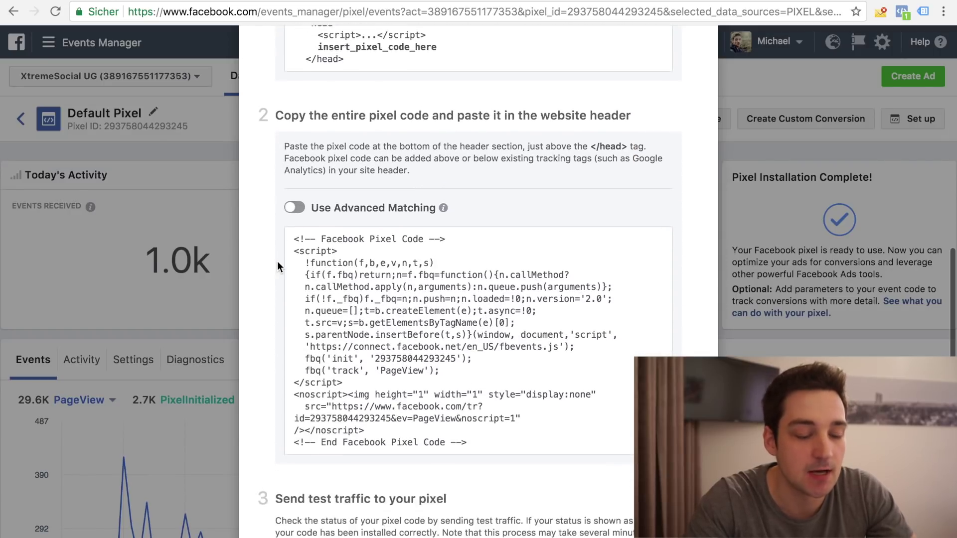
scroll(278, 261, "down", 1)
left_click(400, 307)
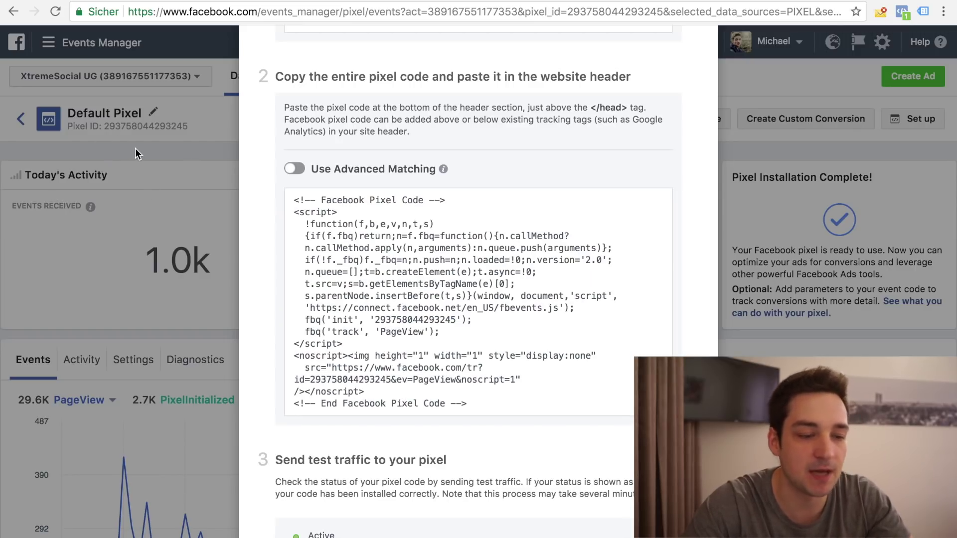
Examine the example header code for the pixel's placement above the closing </head> tag, and close the installation instructions.
scroll(401, 266, "up", 5)
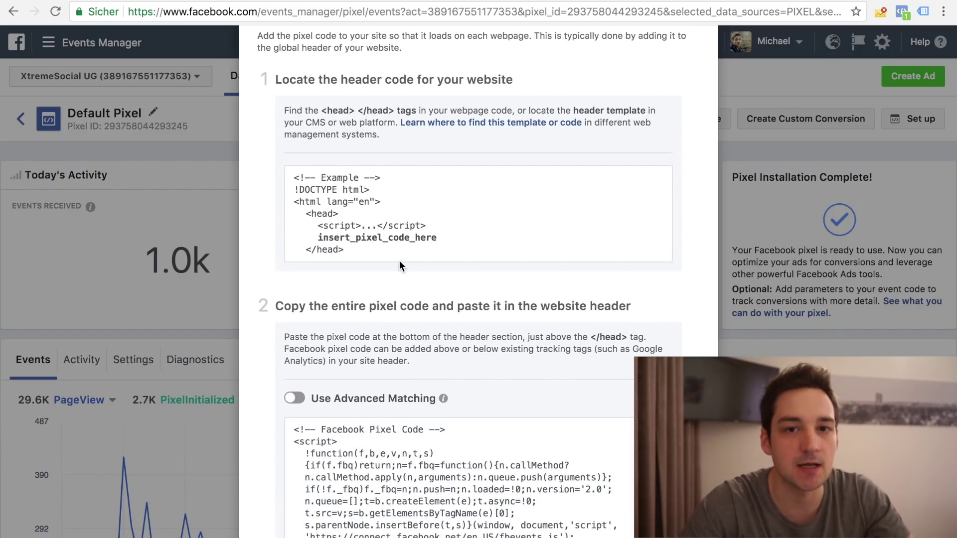
scroll(399, 258, "up", 1)
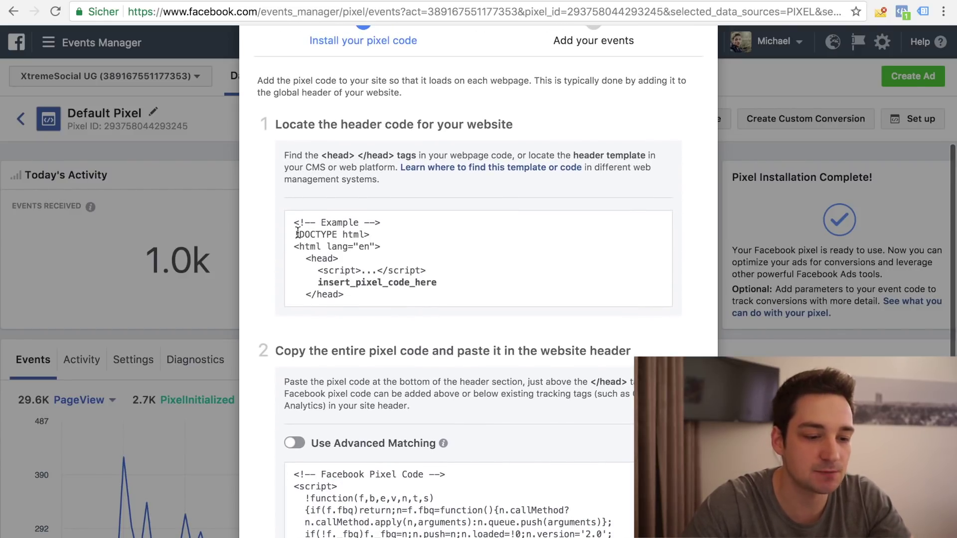
left_click_drag(294, 224, 379, 294)
left_click_drag(379, 298, 291, 222)
left_click(285, 220)
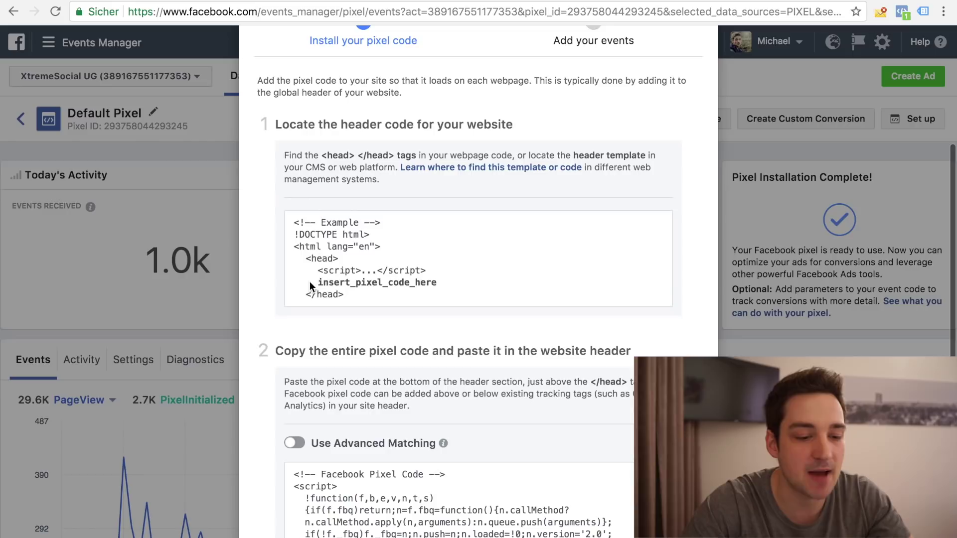
left_click_drag(305, 294, 358, 297)
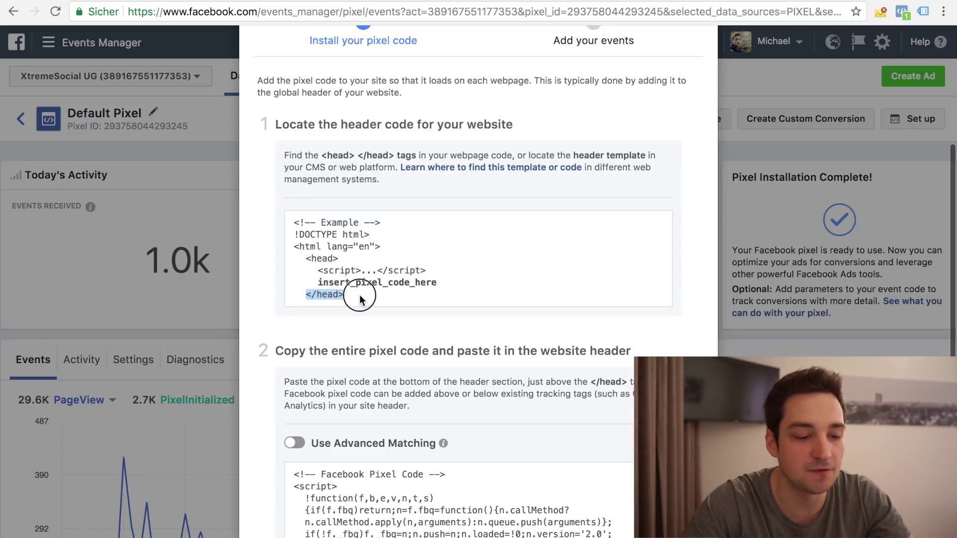
left_click(328, 298)
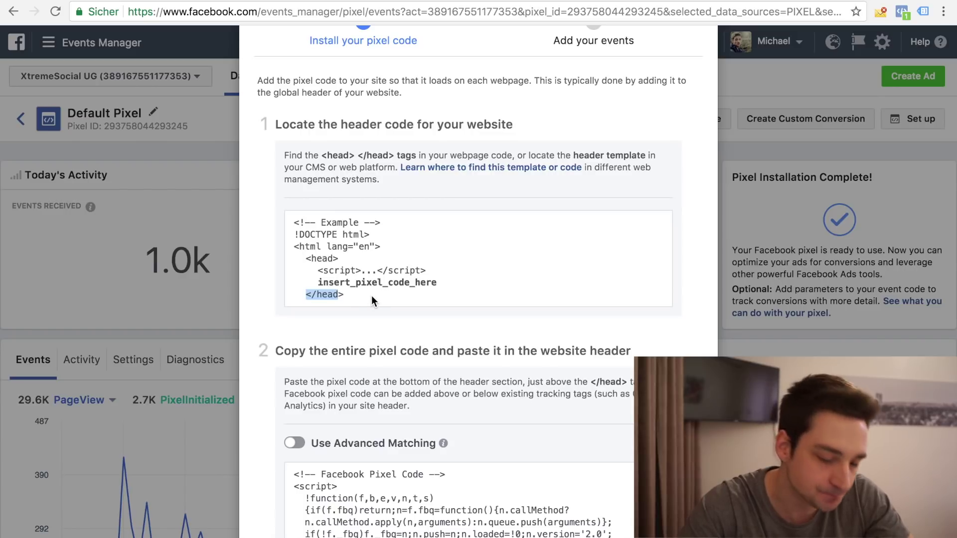
scroll(638, 150, "up", 2)
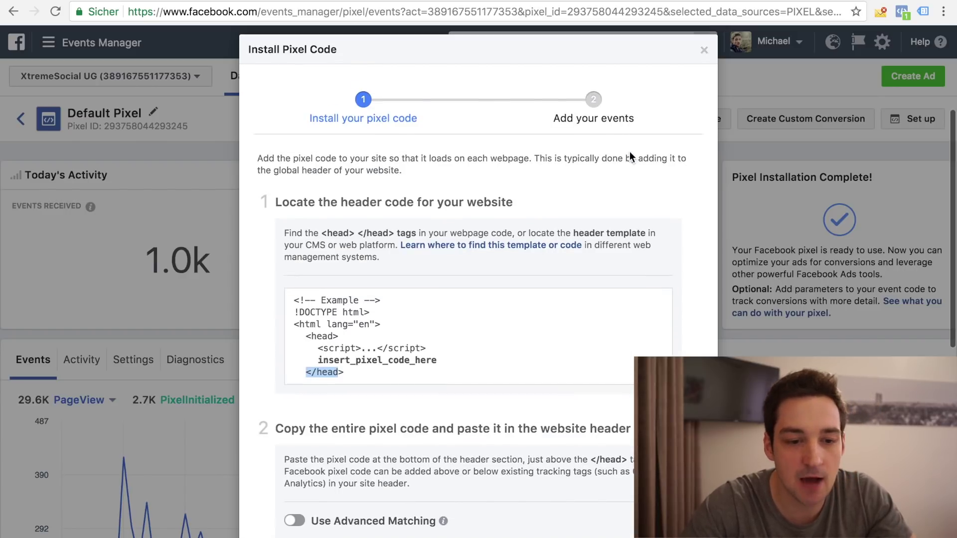
left_click(705, 52)
Recheck the tubemillionaire.co landing page with Facebook Pixel Helper and return to the pixel's details in Events Manager.
key("ctrl+Tab")
scroll(798, 149, "up", 10)
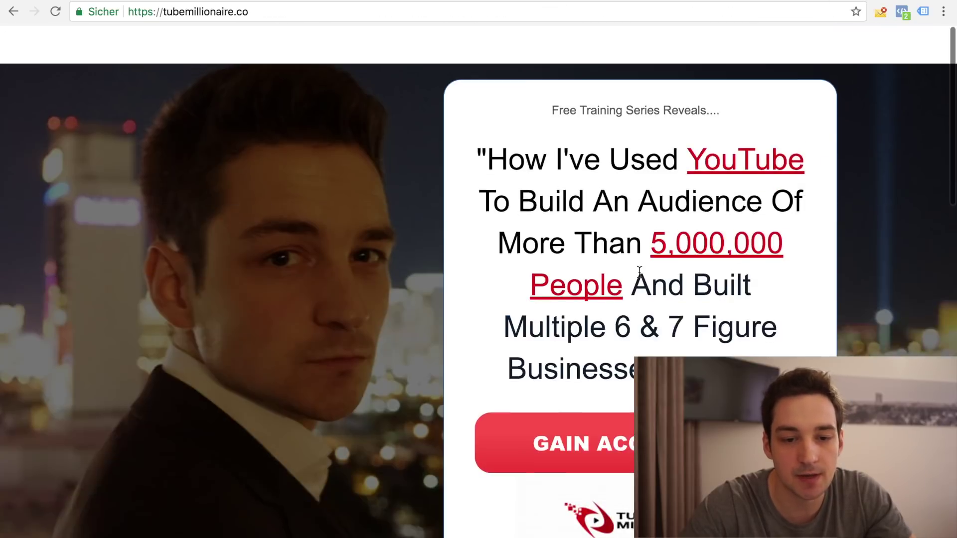
left_click(901, 11)
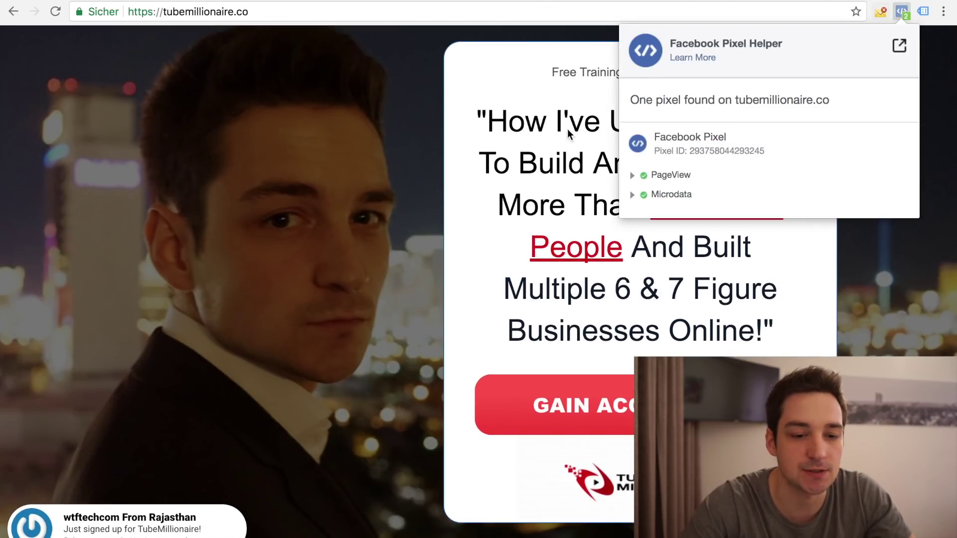
left_click(364, 205)
key("ctrl+Tab")
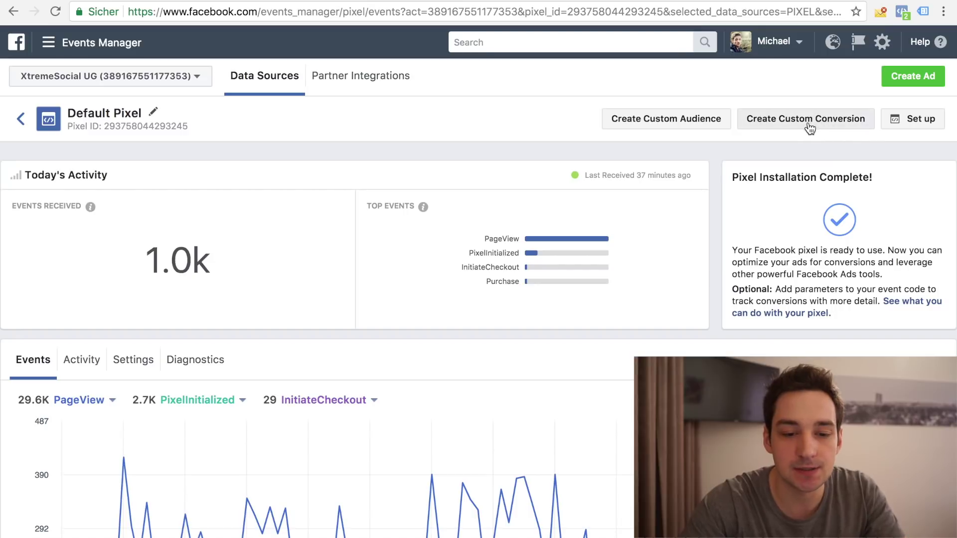
Start a custom audience from the Default Pixel based on people who visited specific web pages.
left_click(653, 122)
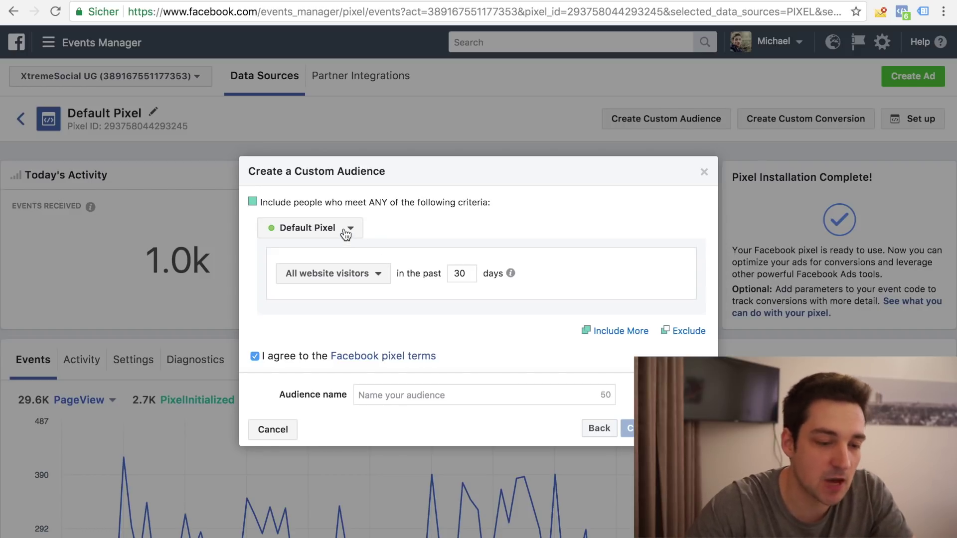
left_click(344, 277)
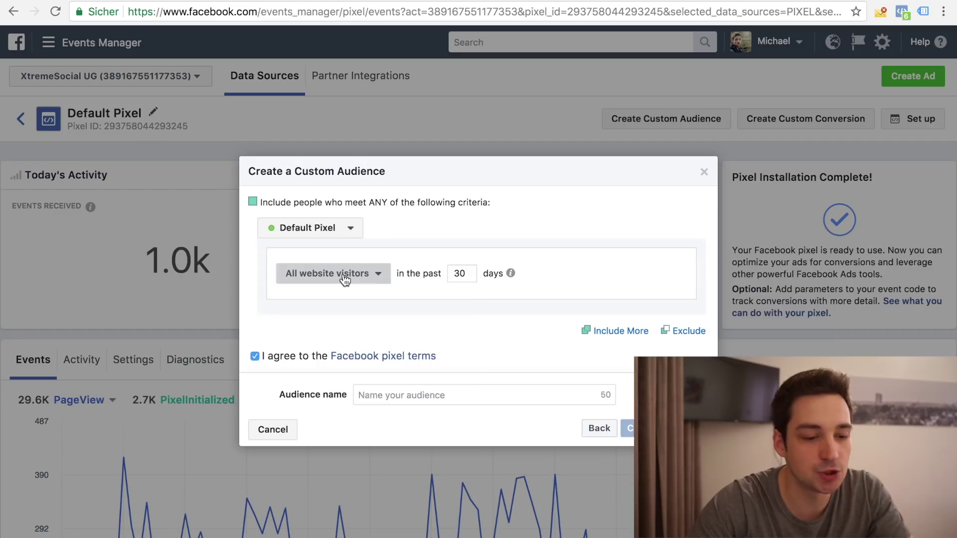
left_click(354, 246)
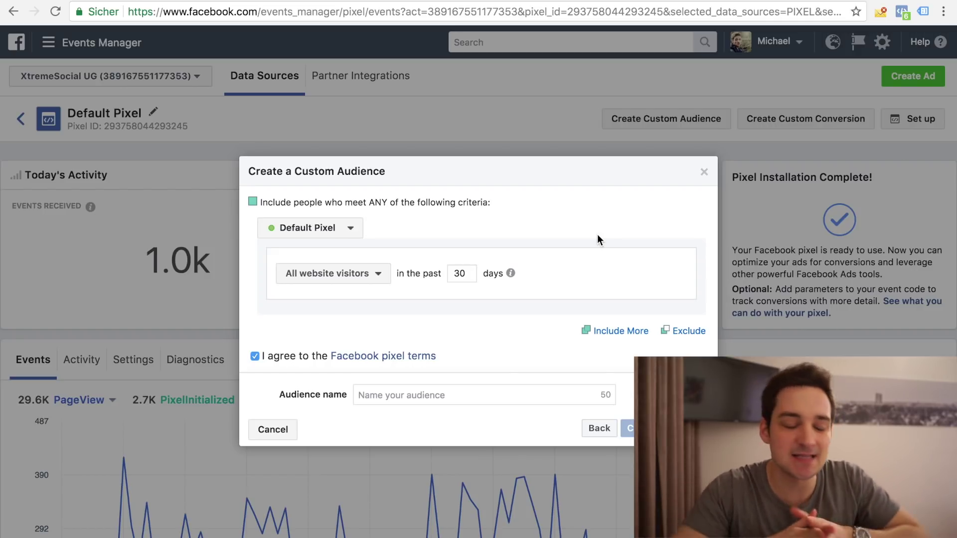
left_click(360, 281)
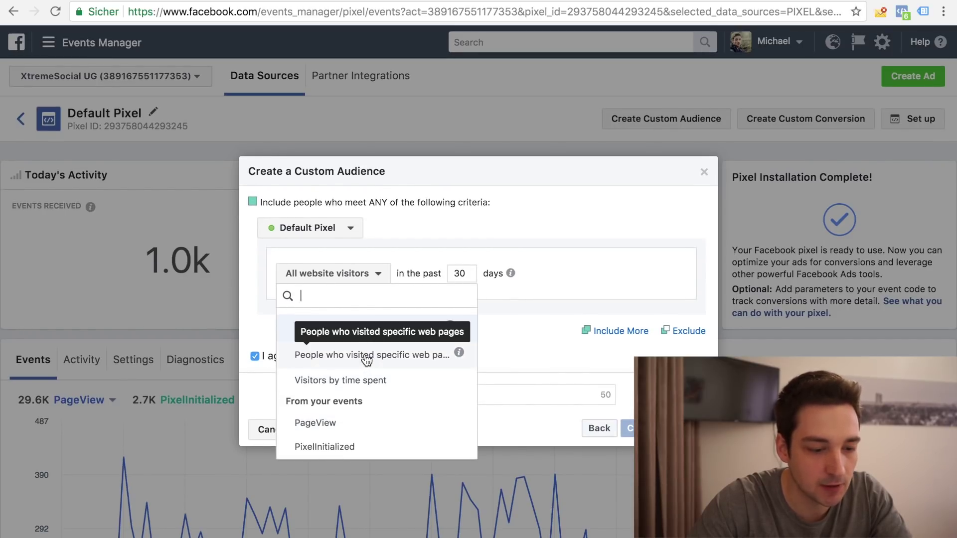
left_click(315, 356)
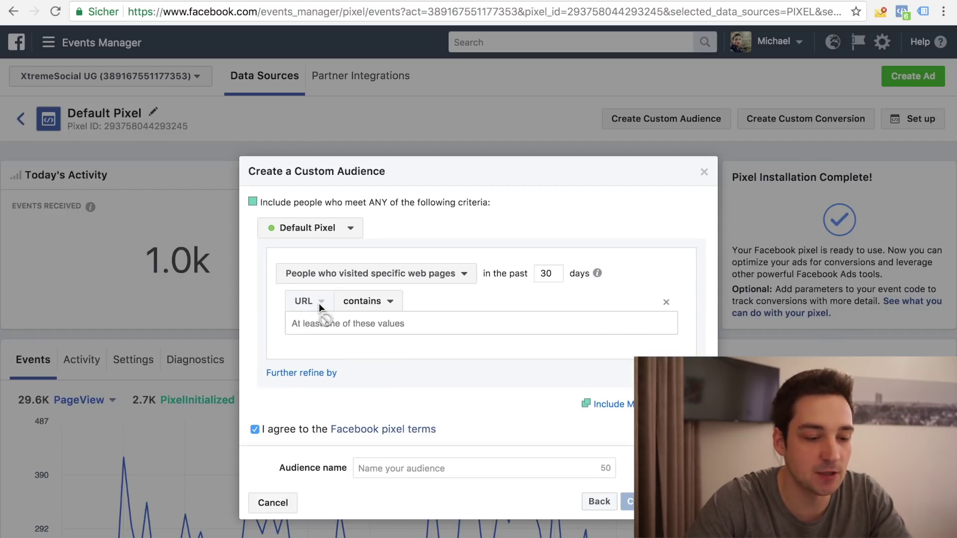
left_click(351, 309)
left_click(320, 331)
left_click(325, 324)
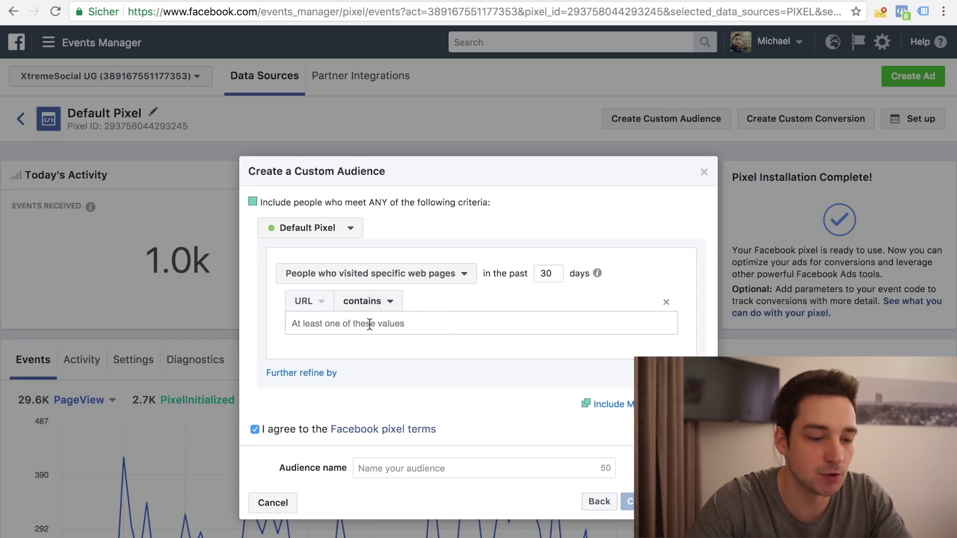
left_click(829, 1)
left_click(306, 15)
key("ctrl+c")
left_click(324, 13)
left_click(285, 11)
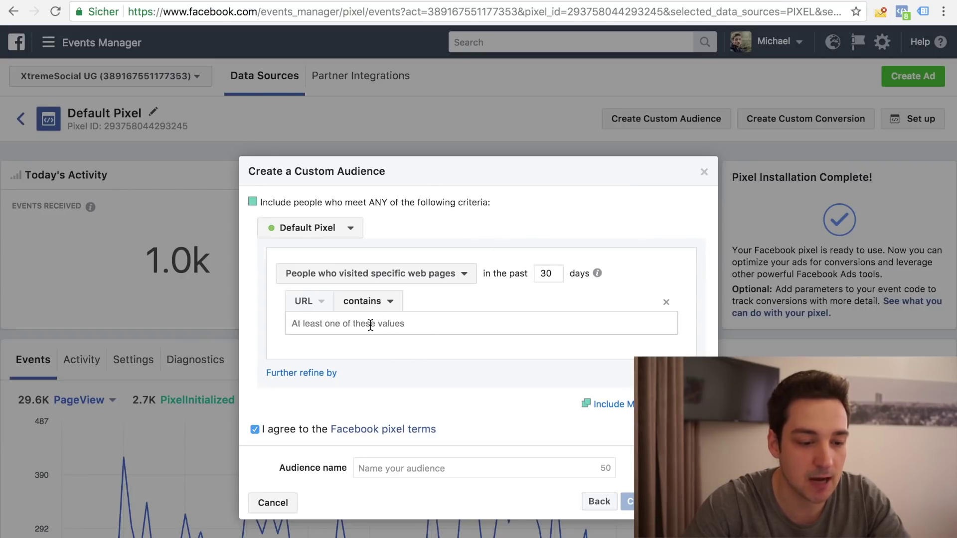
key("ctrl+v")
Set the audience's URL condition to equals, review the match options, and close the dialog without creating the audience.
left_click(368, 301)
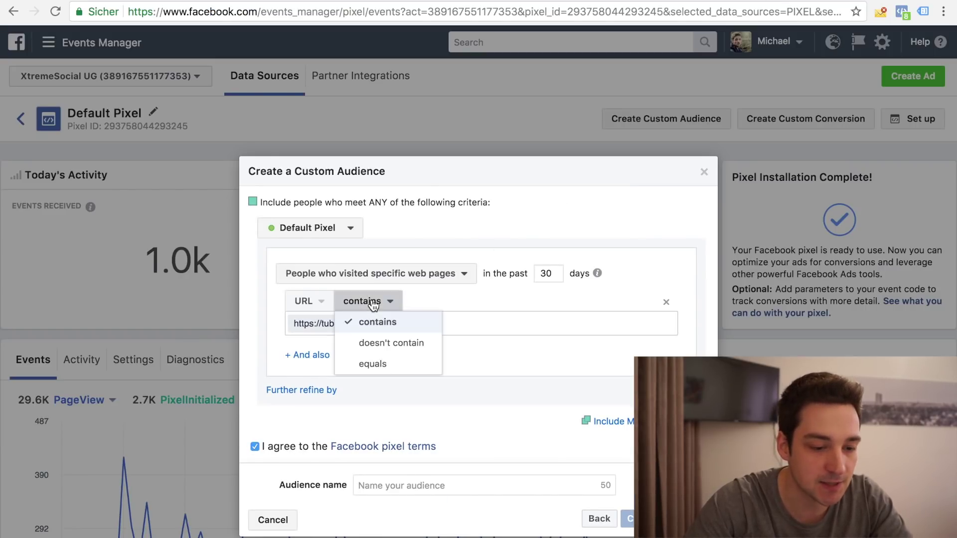
left_click(399, 364)
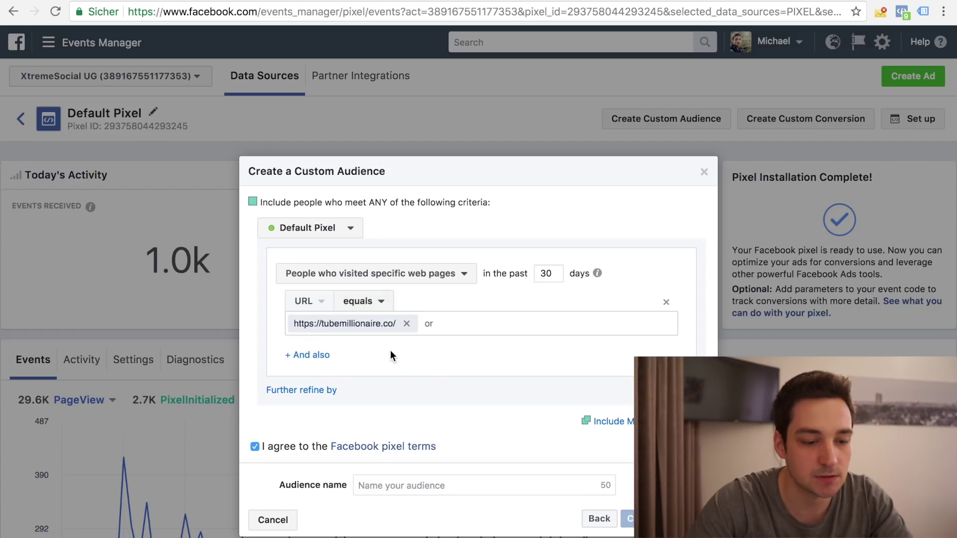
left_click(358, 302)
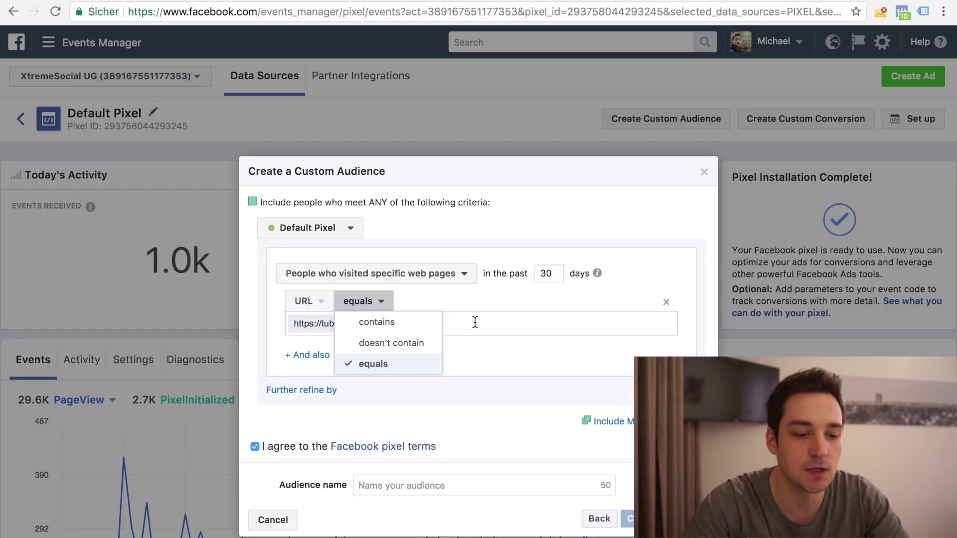
left_click(472, 375)
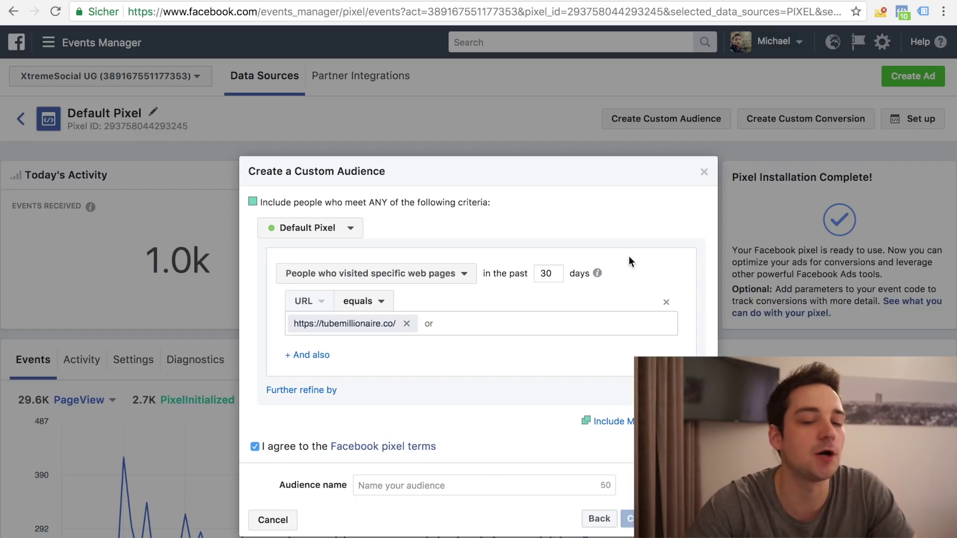
left_click(705, 174)
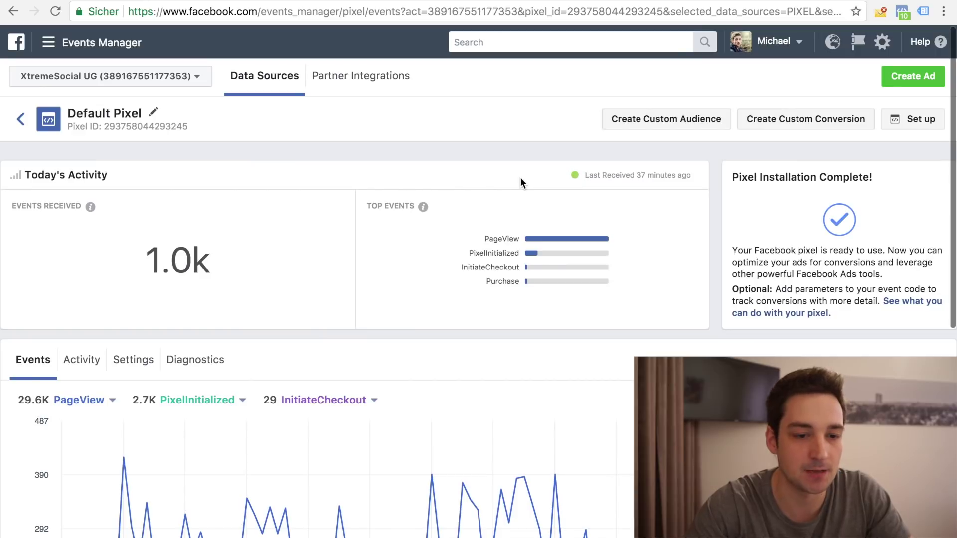